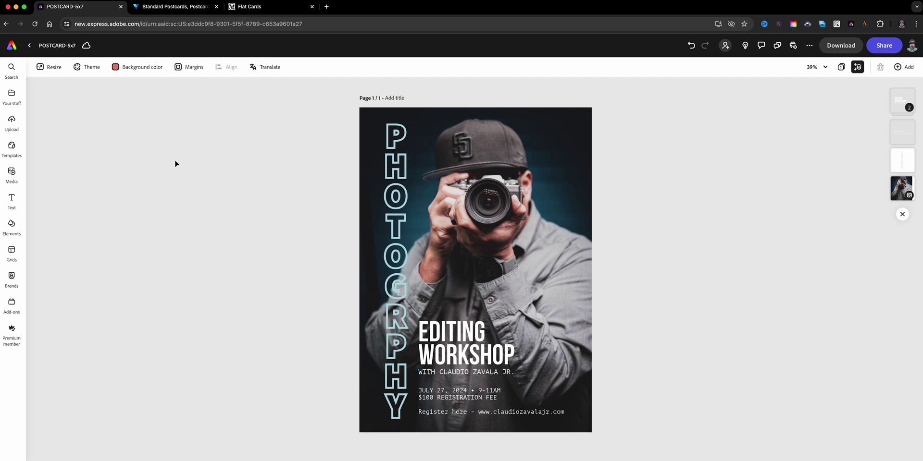
- Open the resize options to check the postcard's current custom 5 x 7 in size
{"action": "left_click", "coordinate": [47, 73]}
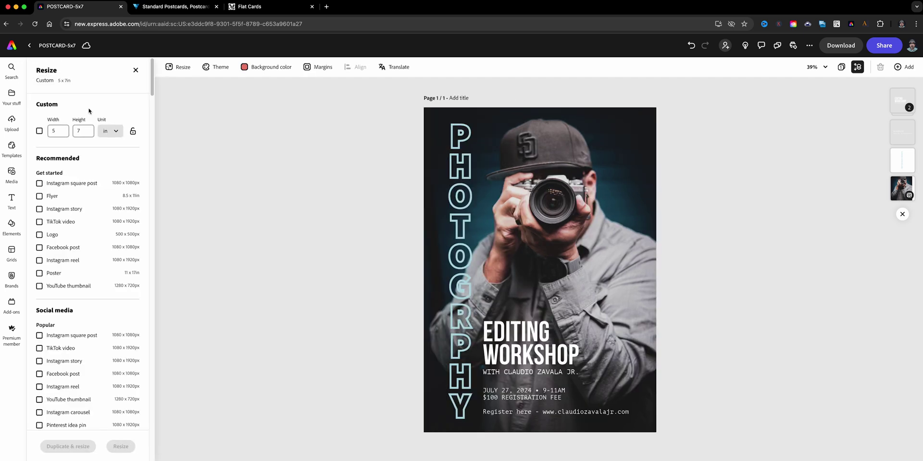
- Close the resize options and view Miller's 7x5 flat card guide specifying 5.25x7.25 with bleed
{"action": "left_click", "coordinate": [135, 70]}
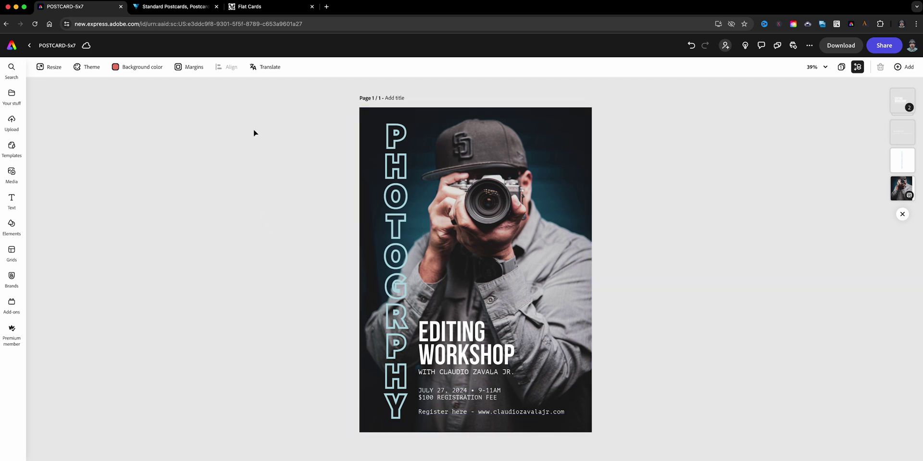
{"action": "left_click", "coordinate": [264, 9]}
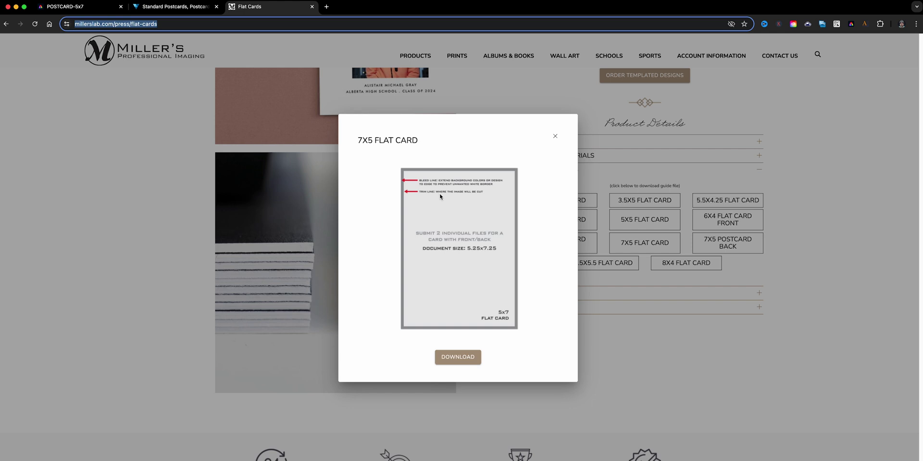
- Compare Vistaprint's 5x7 postcard bleed specs with Miller's flat card guide, then return to the postcard
{"action": "left_click", "coordinate": [189, 6]}
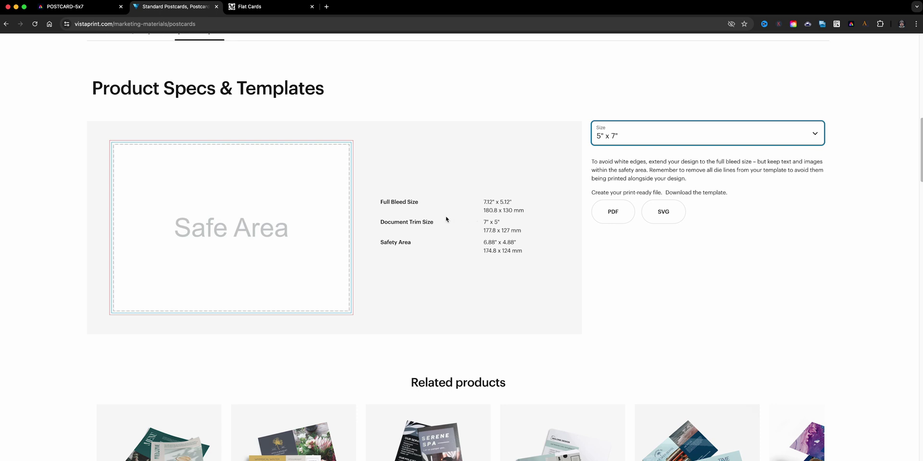
{"action": "left_click", "coordinate": [290, 10]}
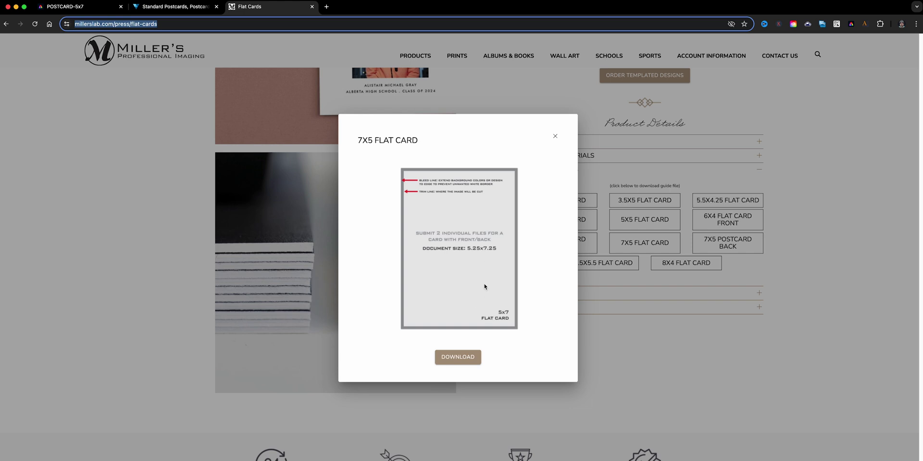
{"action": "left_click", "coordinate": [94, 7]}
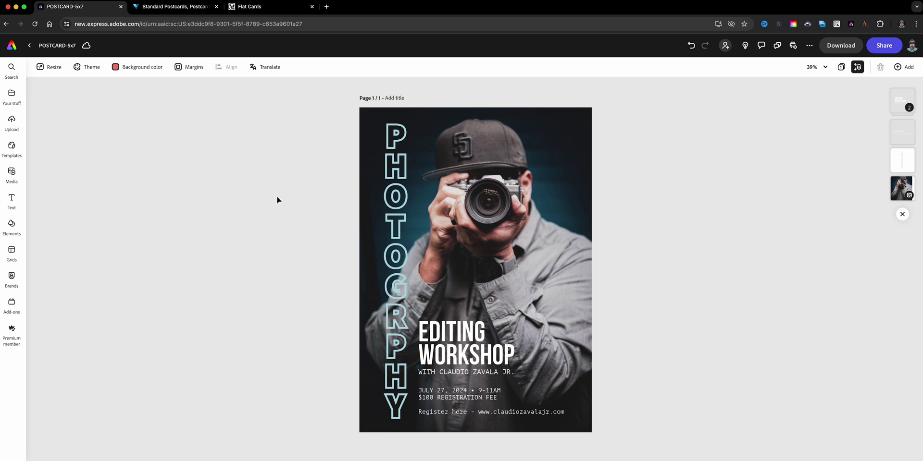
{"action": "left_click", "coordinate": [49, 67]}
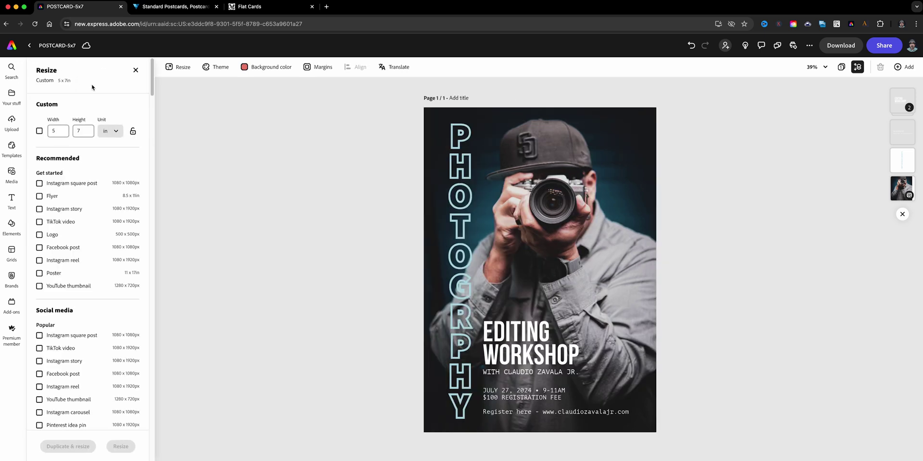
{"action": "left_click", "coordinate": [136, 70]}
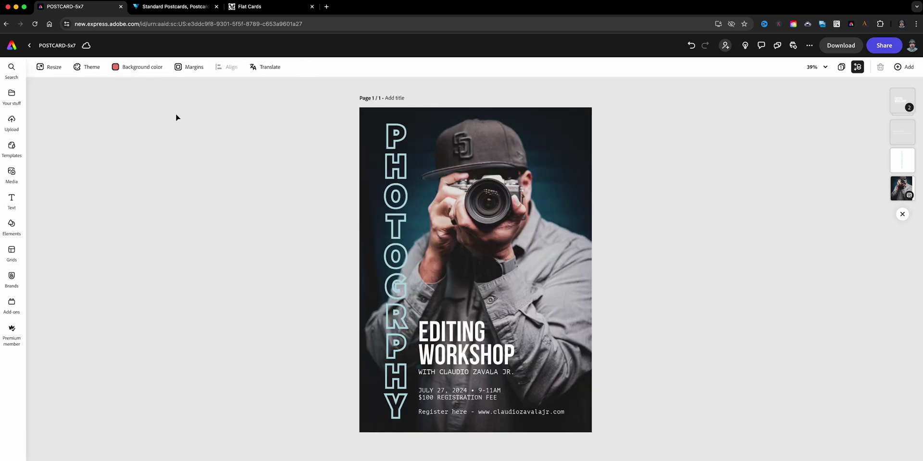
{"action": "left_click", "coordinate": [194, 70]}
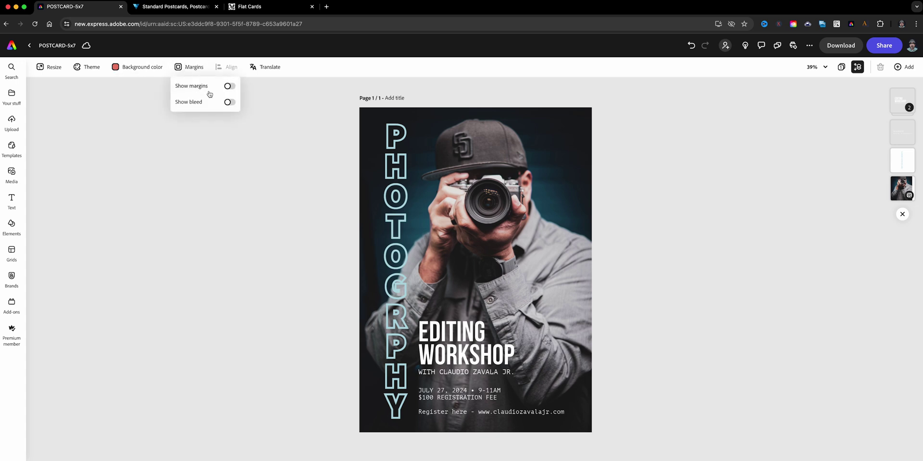
{"action": "left_click", "coordinate": [228, 86]}
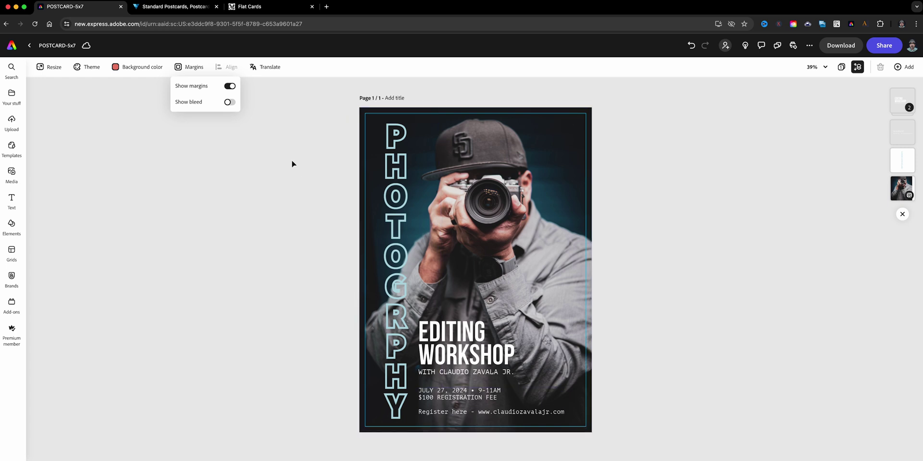
{"action": "left_click", "coordinate": [229, 102]}
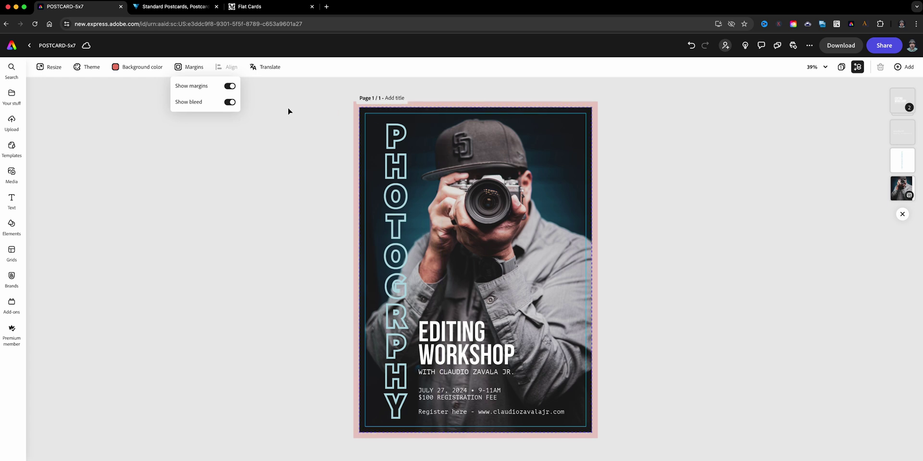
{"action": "left_click", "coordinate": [232, 101]}
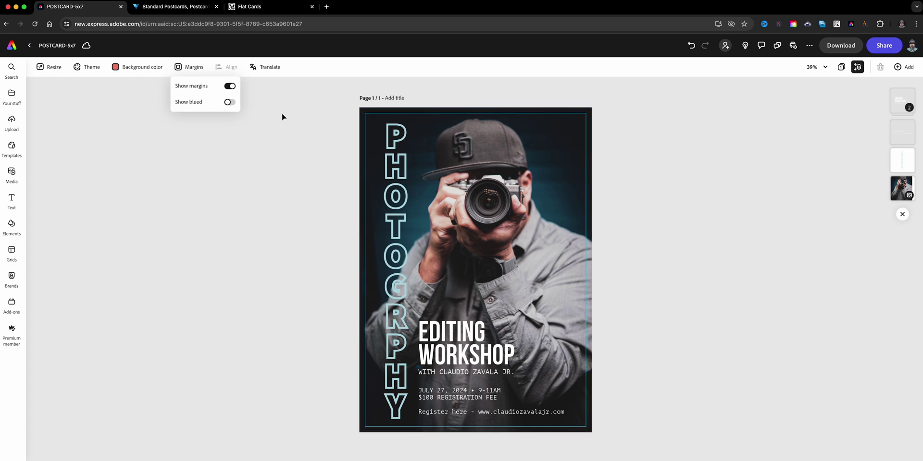
{"action": "left_click", "coordinate": [233, 89]}
{"action": "left_click", "coordinate": [232, 135]}
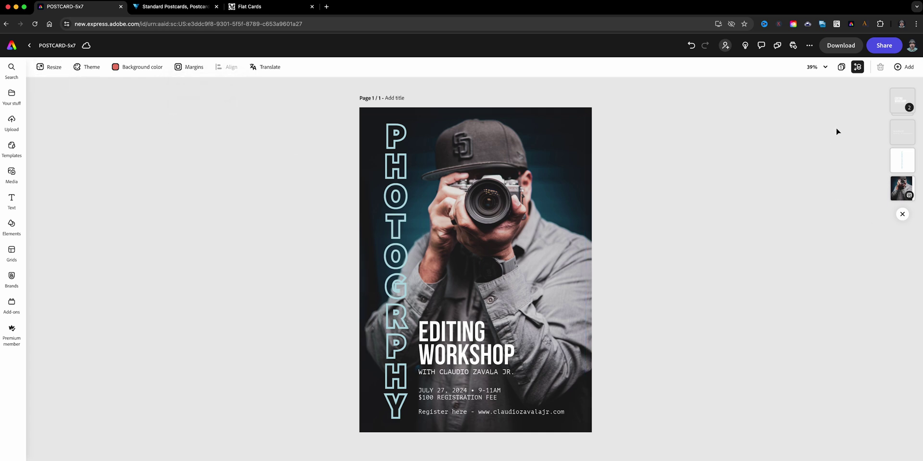
- Duplicate the postcard page and open page 1 for editing
{"action": "left_click", "coordinate": [841, 68]}
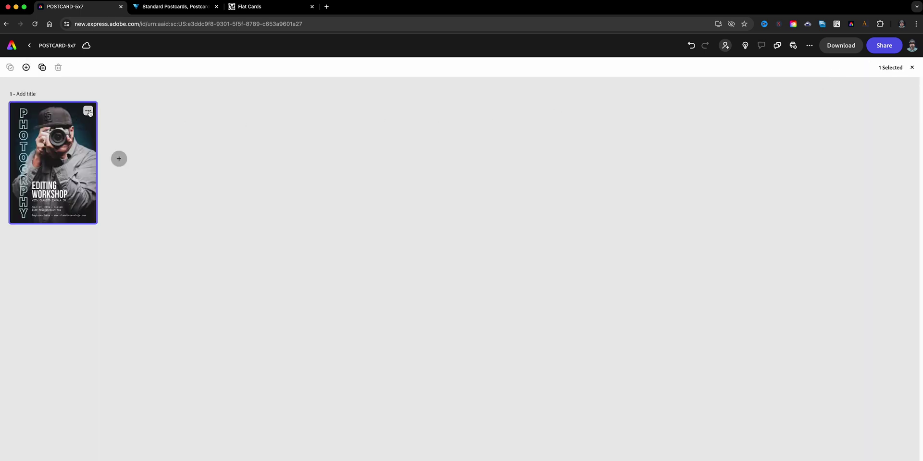
{"action": "left_click", "coordinate": [88, 111]}
{"action": "left_click", "coordinate": [83, 139]}
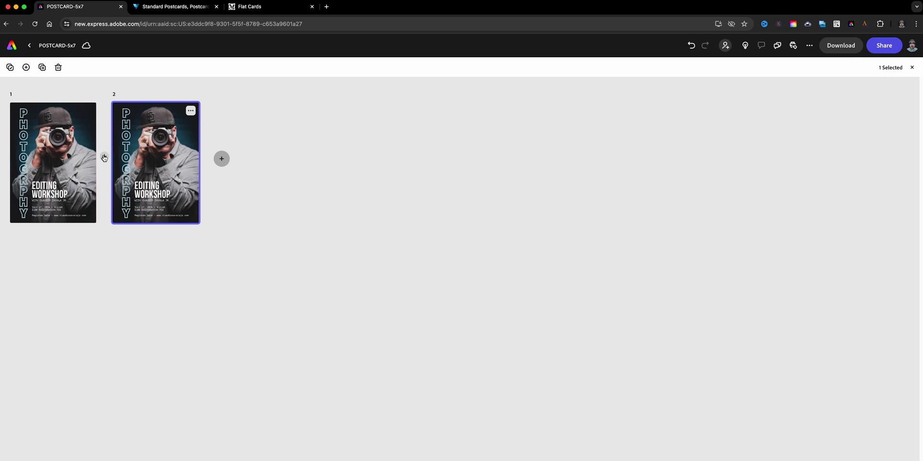
{"action": "double_click", "coordinate": [59, 159]}
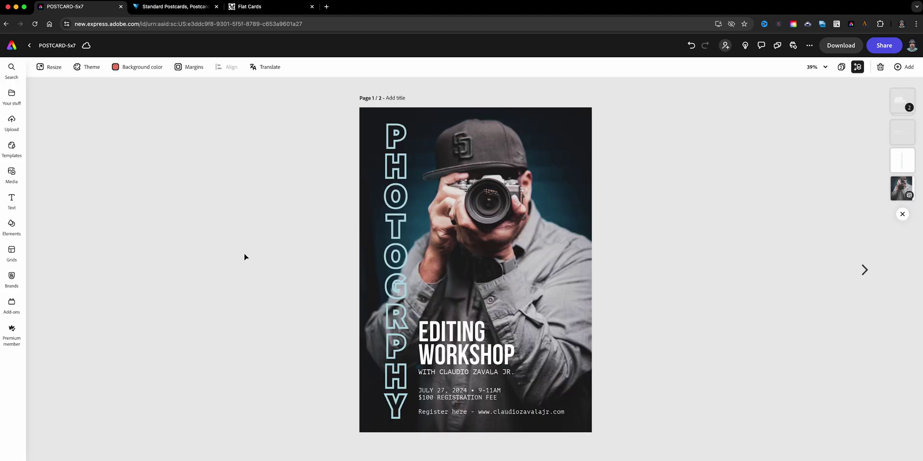
- Resize page 1 to 5.25 x 7.25 in, confirming page 2 stays 5 x 7 in
{"action": "left_click", "coordinate": [48, 67]}
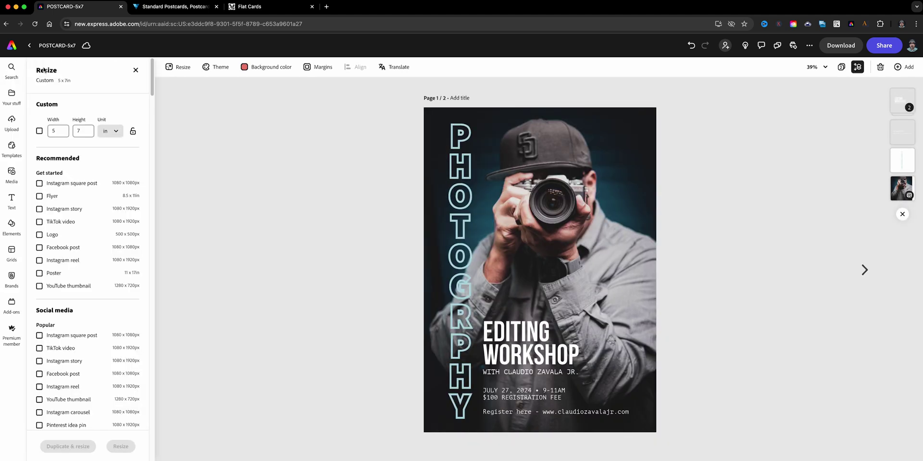
{"action": "left_click", "coordinate": [61, 130]}
{"action": "type", "text": "25"}
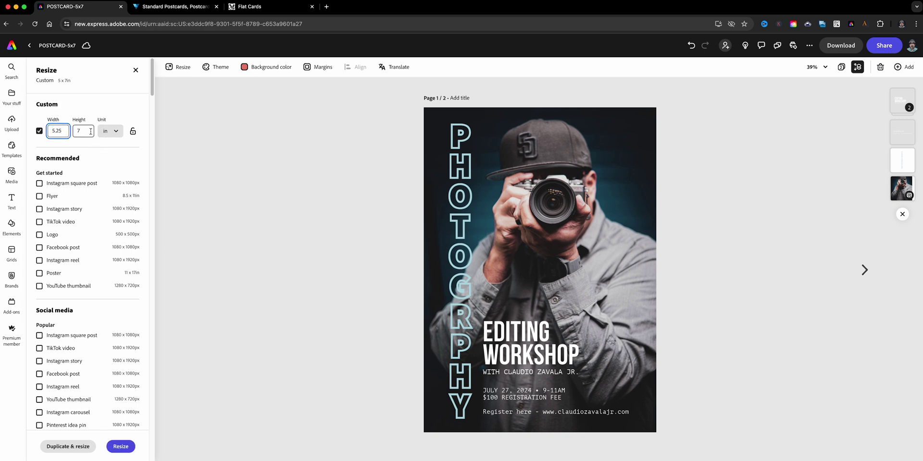
{"action": "left_click", "coordinate": [90, 131]}
{"action": "type", "text": ".25"}
{"action": "left_click", "coordinate": [120, 447]}
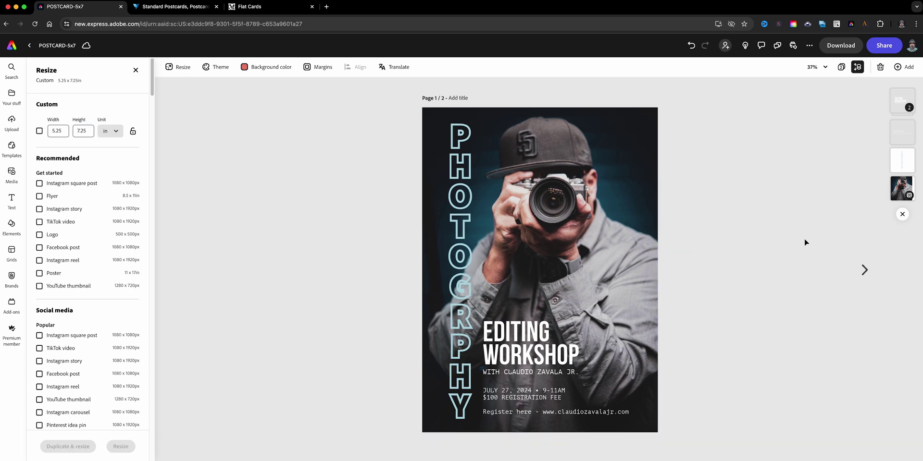
{"action": "left_click", "coordinate": [863, 270]}
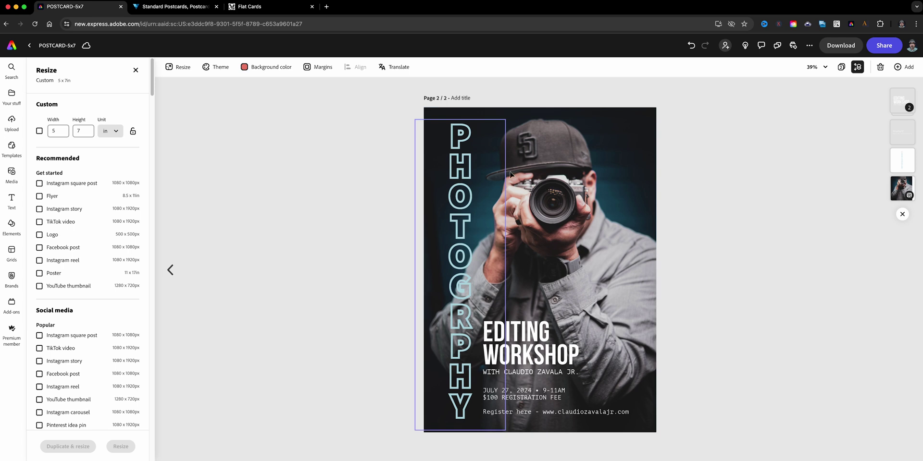
{"action": "left_click", "coordinate": [170, 270]}
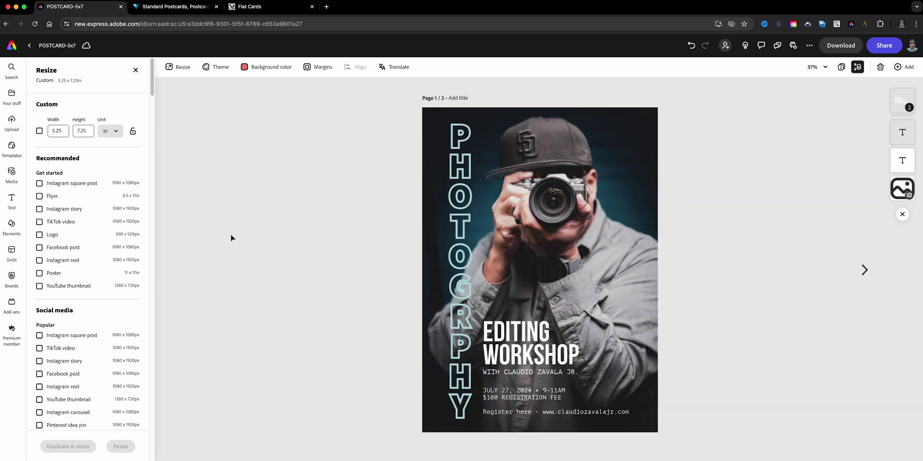
{"action": "left_click", "coordinate": [136, 70]}
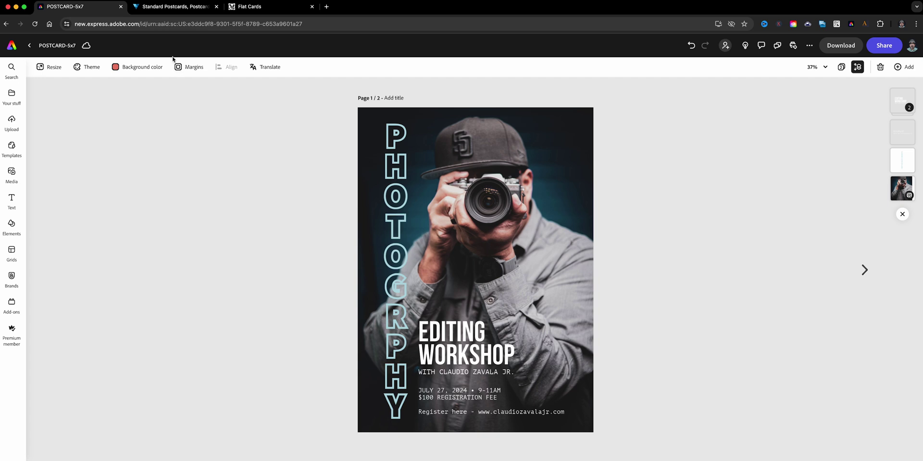
- After checking Miller's guide, hide the bleed border and show margin guides on the resized page
{"action": "left_click", "coordinate": [193, 74]}
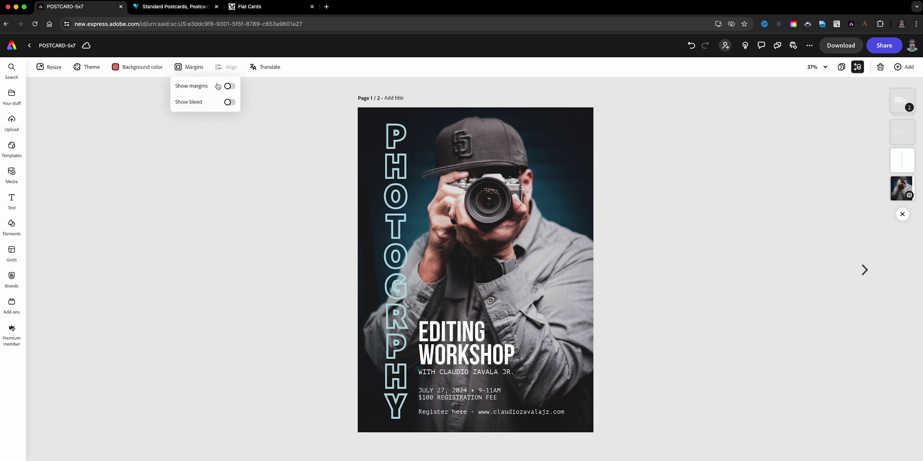
{"action": "left_click", "coordinate": [246, 10]}
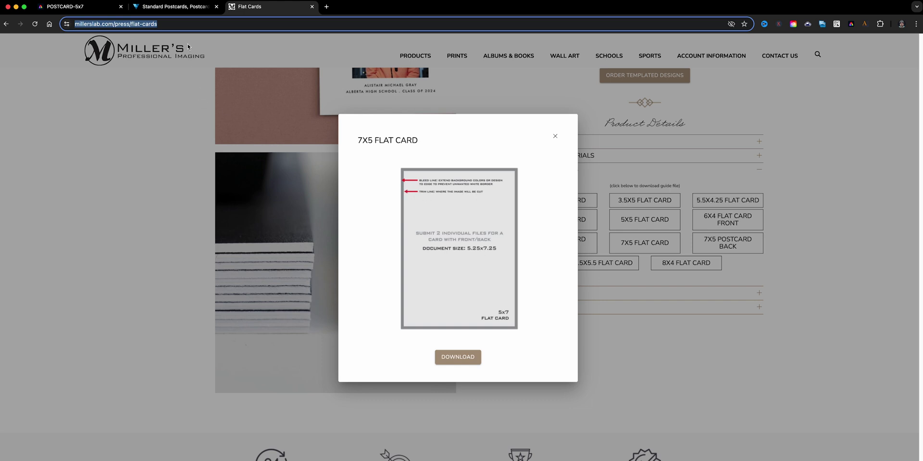
{"action": "left_click", "coordinate": [91, 12]}
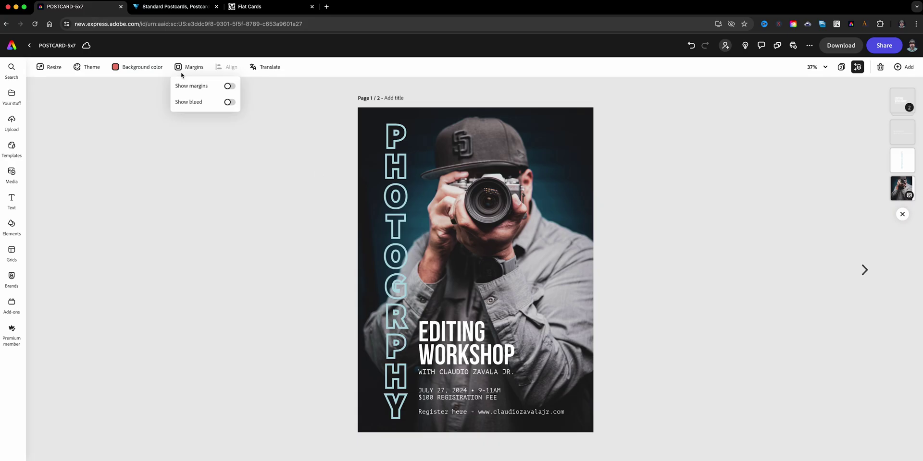
{"action": "left_click", "coordinate": [230, 103]}
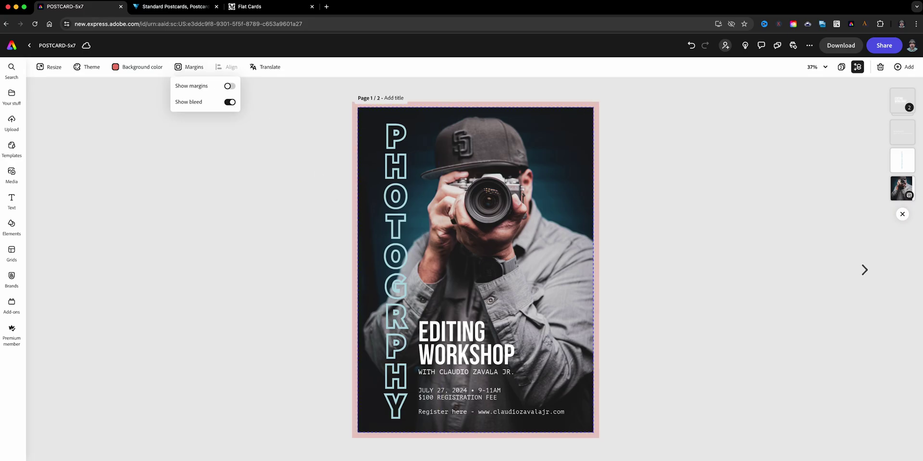
{"action": "left_click", "coordinate": [230, 102]}
{"action": "left_click", "coordinate": [230, 86]}
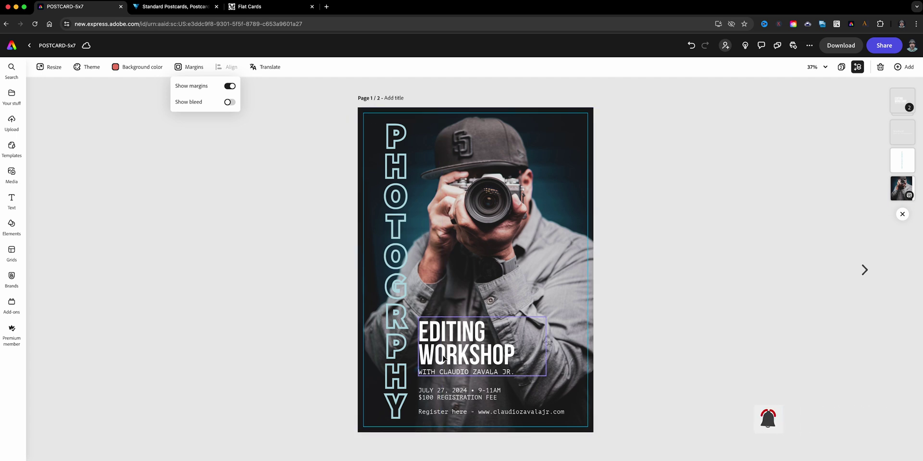
{"action": "left_click", "coordinate": [397, 367]}
- Try moving the PHOTOGRAPHY text (undone) and enlarging the background photo past the page edges
{"action": "left_click_drag", "start_coordinate": [461, 368], "coordinate": [442, 361]}
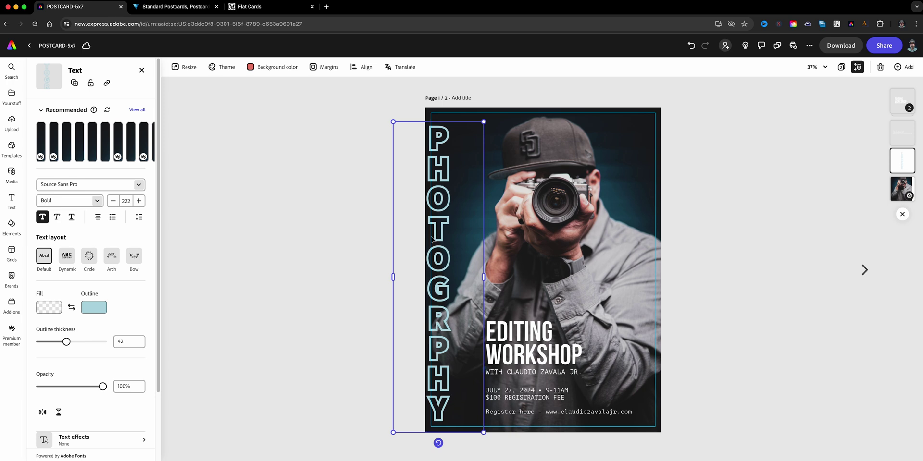
{"action": "key", "text": "ctrl+z"}
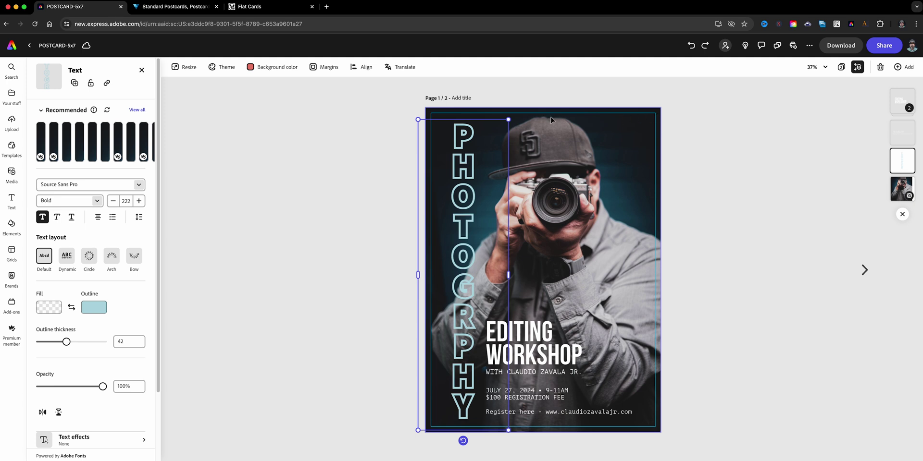
{"action": "left_click", "coordinate": [504, 84]}
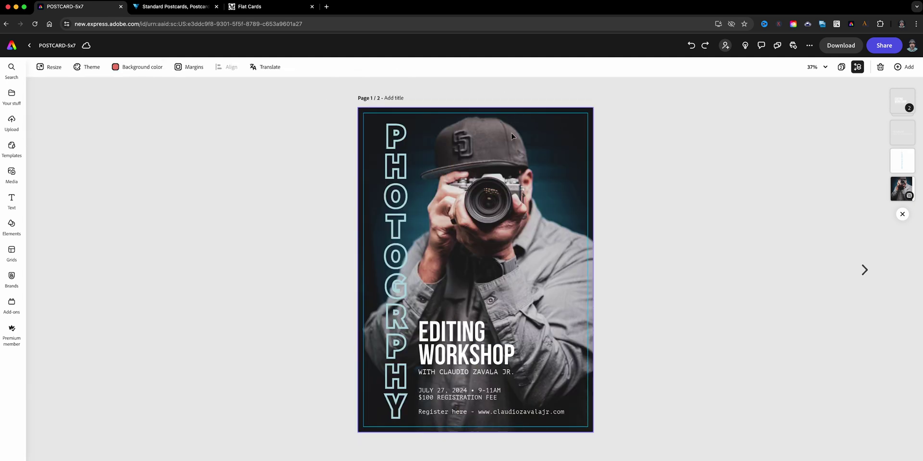
{"action": "left_click", "coordinate": [589, 124]}
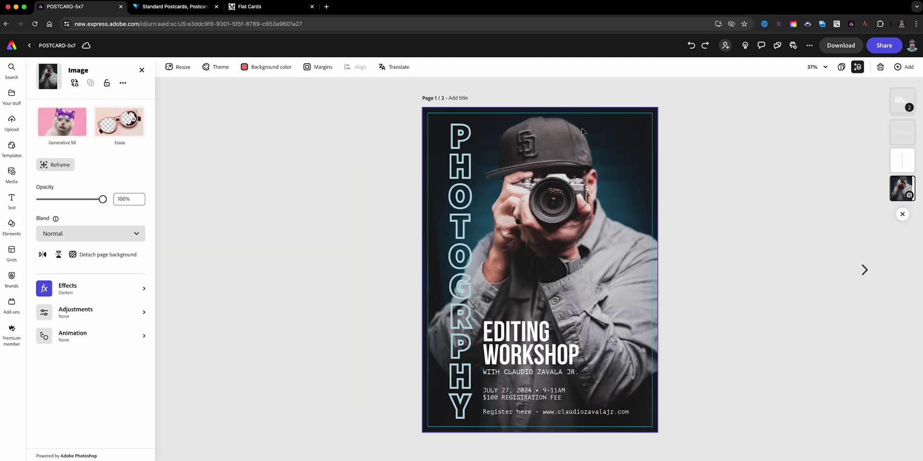
{"action": "left_click_drag", "start_coordinate": [686, 102], "coordinate": [704, 101]}
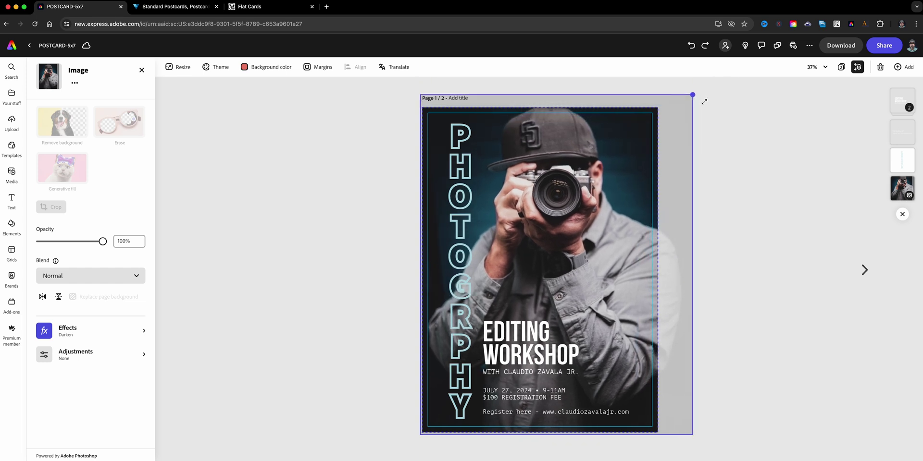
{"action": "left_click", "coordinate": [734, 183]}
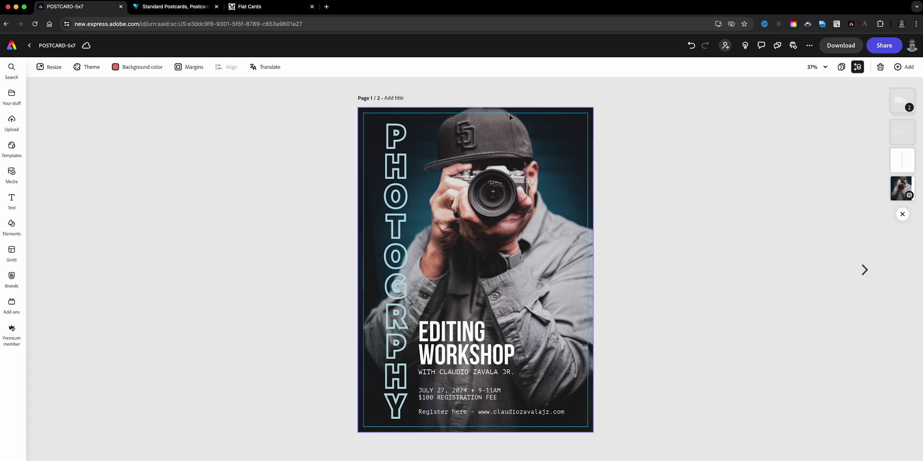
- Reselect the photo, reopen and close the margin and bleed options, then open the download options
{"action": "left_click", "coordinate": [501, 128]}
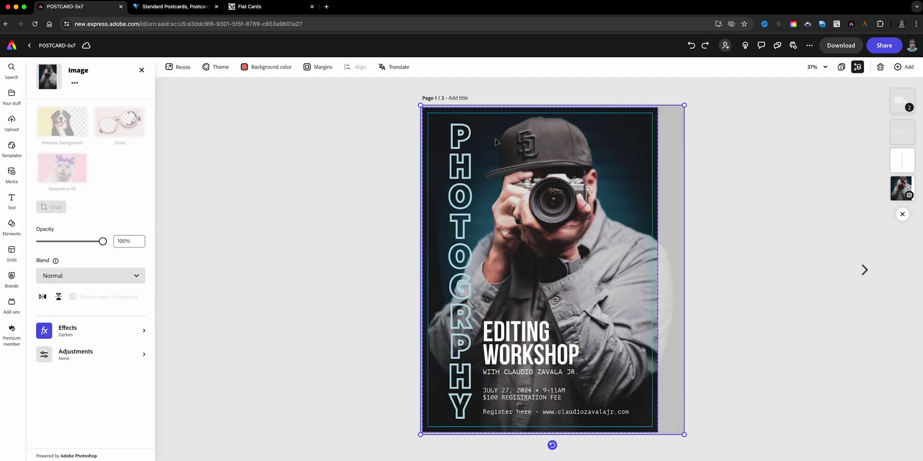
{"action": "left_click", "coordinate": [389, 138]}
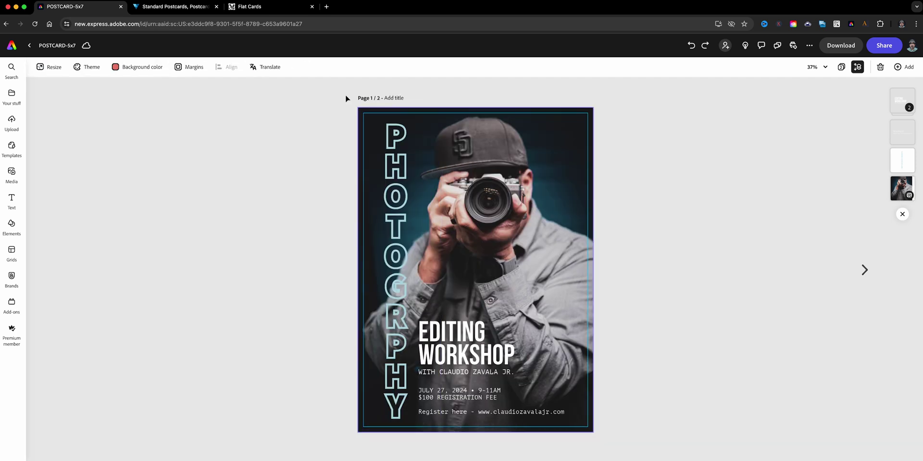
{"action": "left_click", "coordinate": [190, 67]}
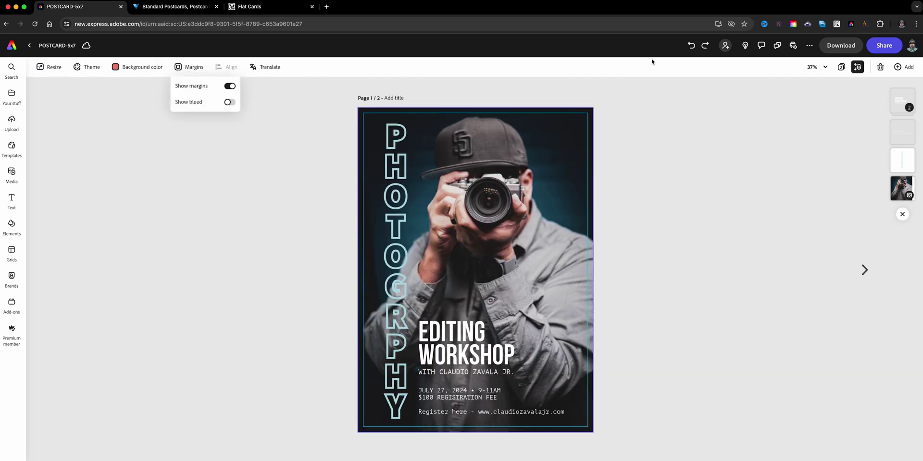
{"action": "left_click", "coordinate": [659, 110]}
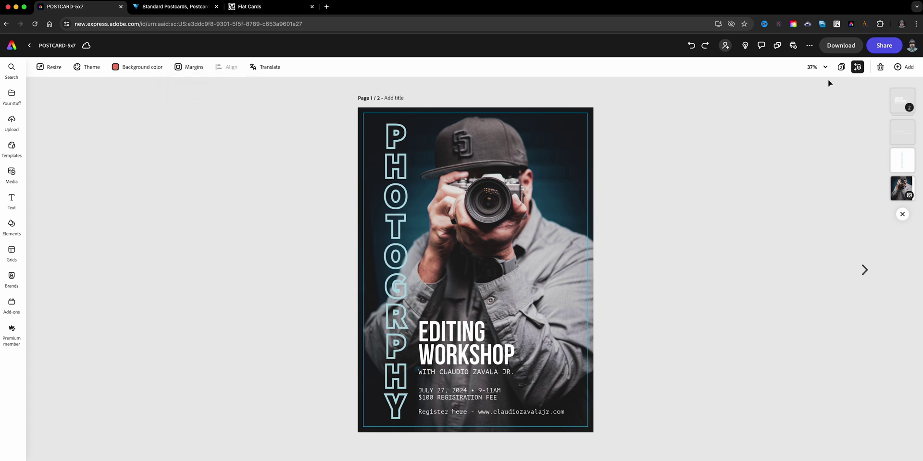
{"action": "left_click", "coordinate": [841, 45]}
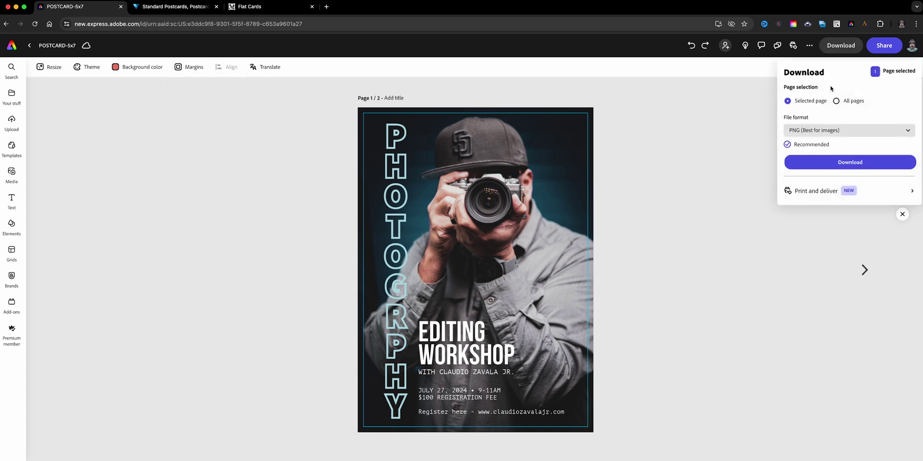
- Download only the selected page as a PDF with crop marks and bleed
{"action": "left_click", "coordinate": [823, 132]}
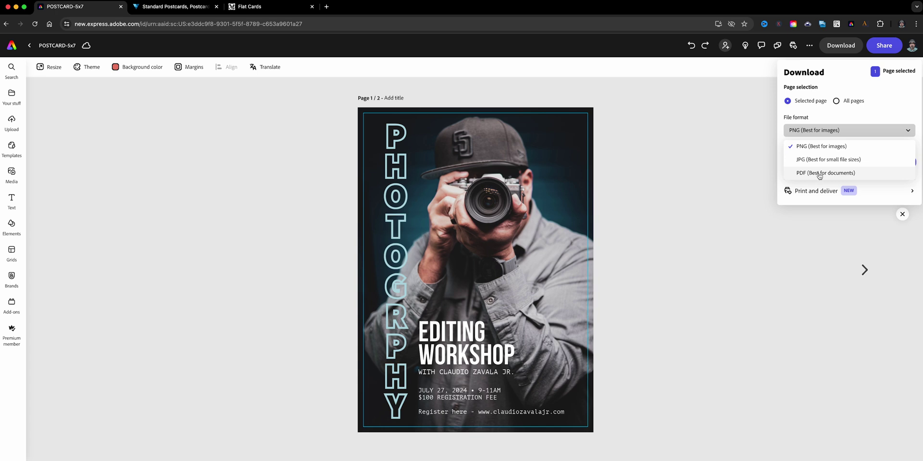
{"action": "left_click", "coordinate": [820, 173]}
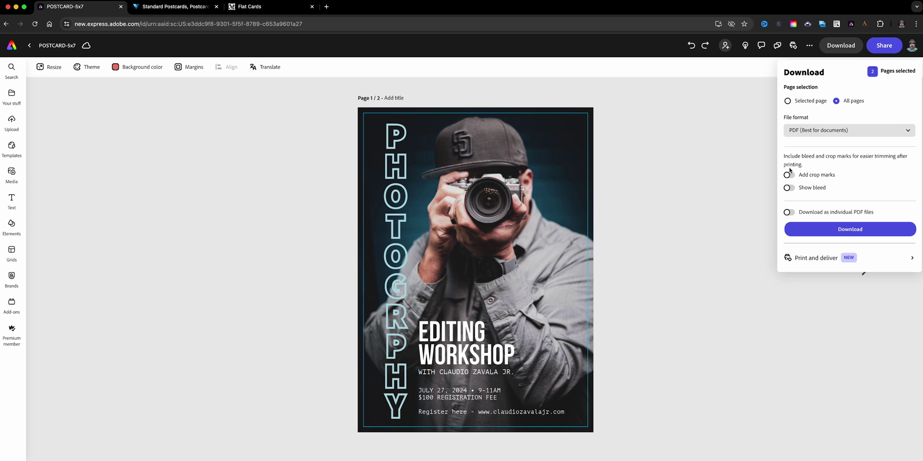
{"action": "left_click", "coordinate": [818, 176]}
{"action": "left_click", "coordinate": [819, 102]}
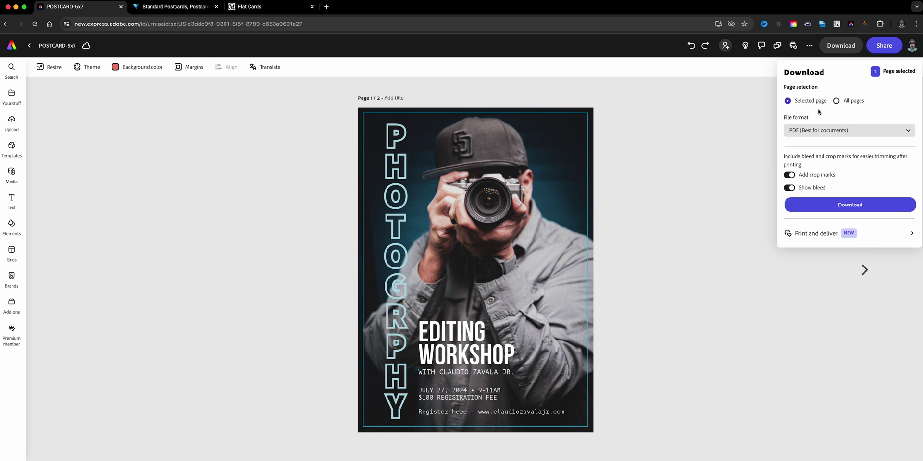
{"action": "left_click", "coordinate": [814, 207]}
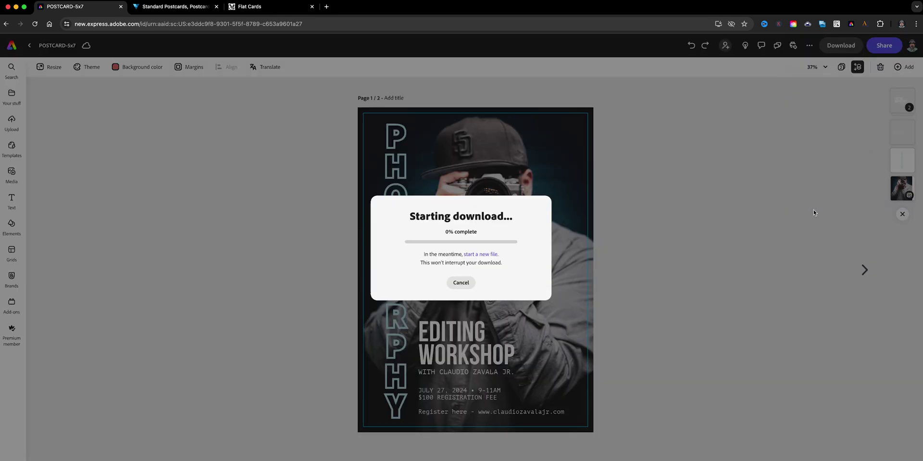